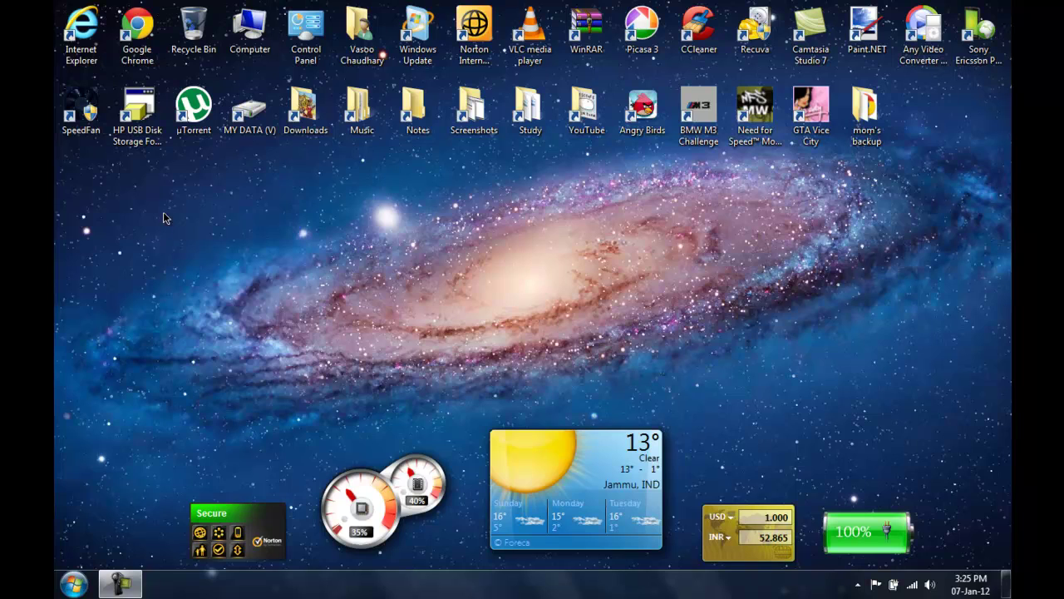
Launch Chrome and search Google for 'norton dns'.
double_click(147, 47)
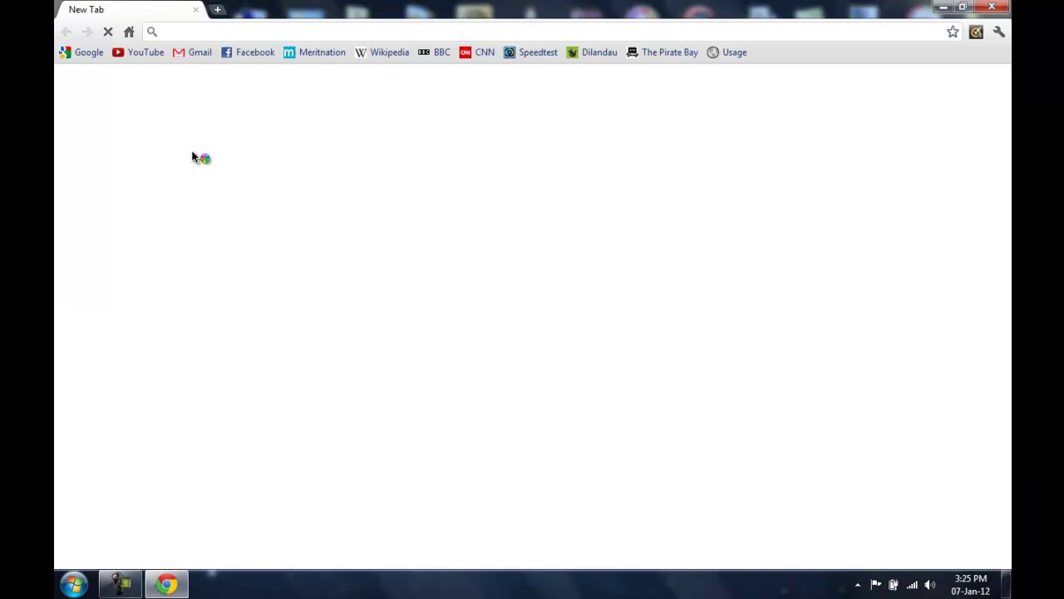
click(82, 54)
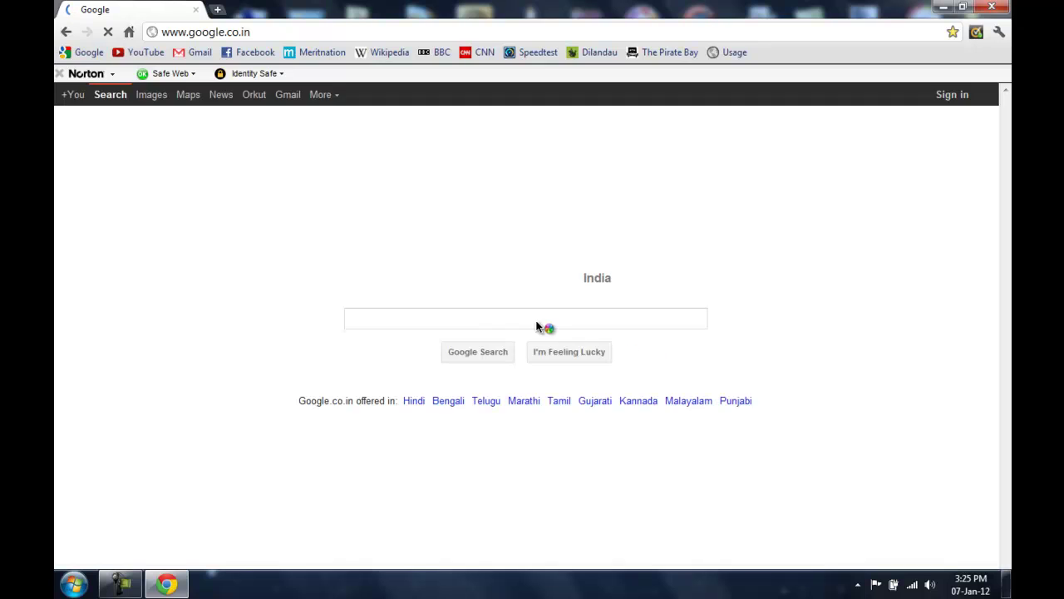
text(norton )
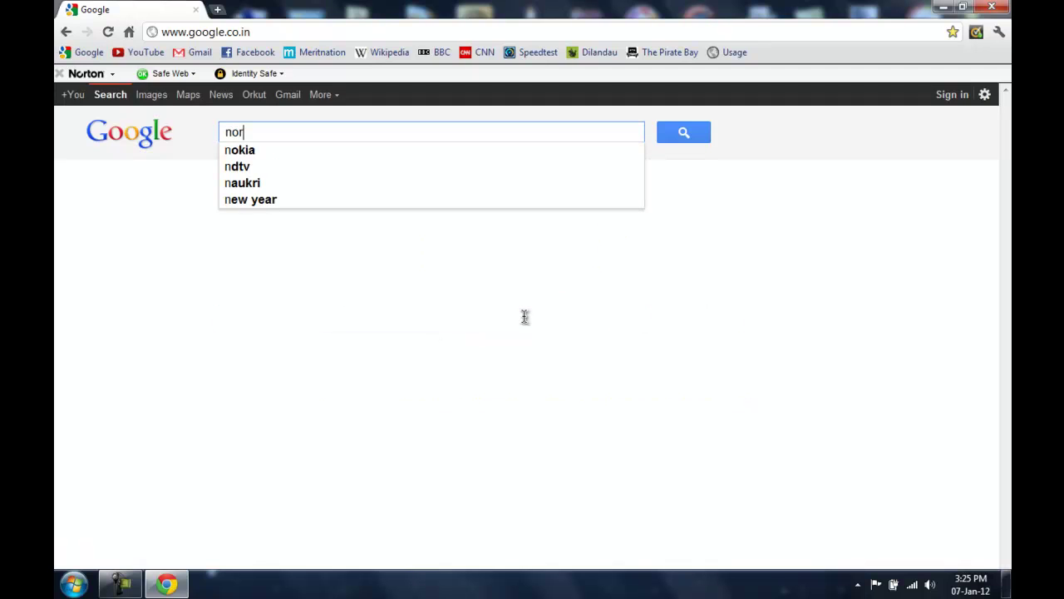
text(dns)
key(Return)
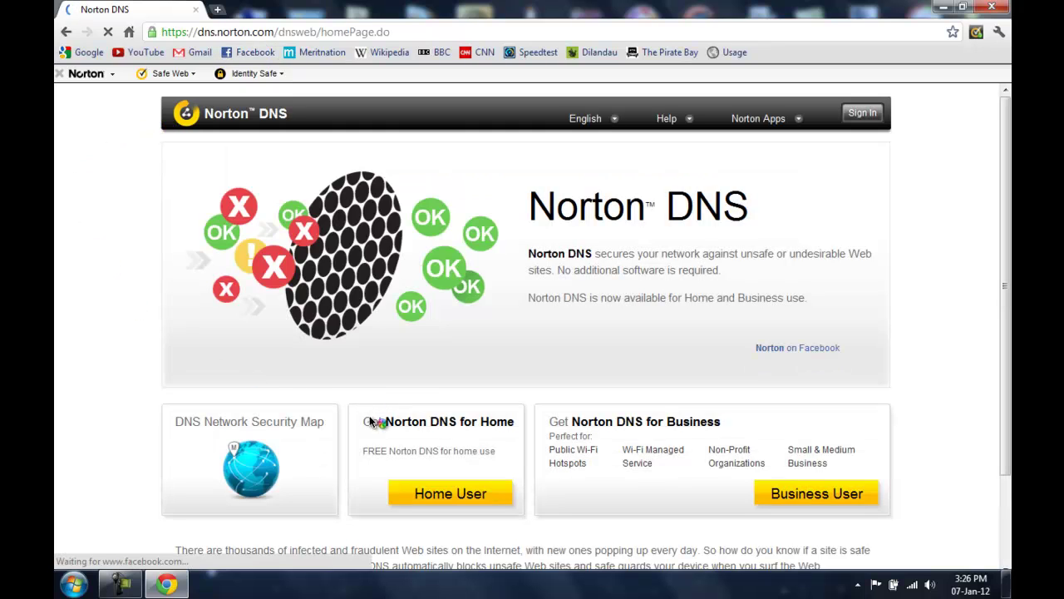
Choose Norton DNS for Home, certify personal home use, and start the setup.
click(450, 494)
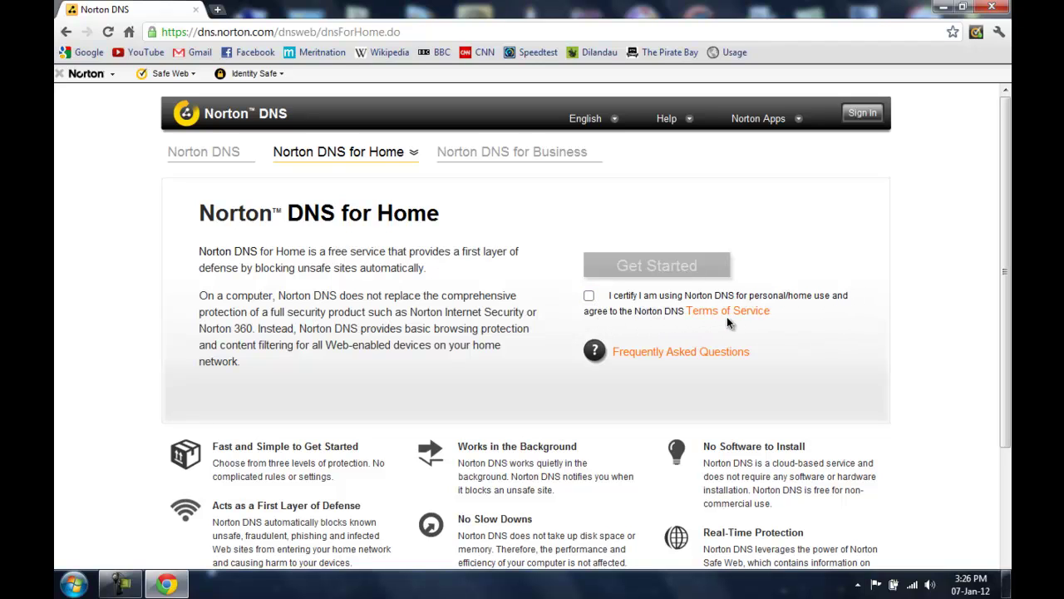
click(589, 297)
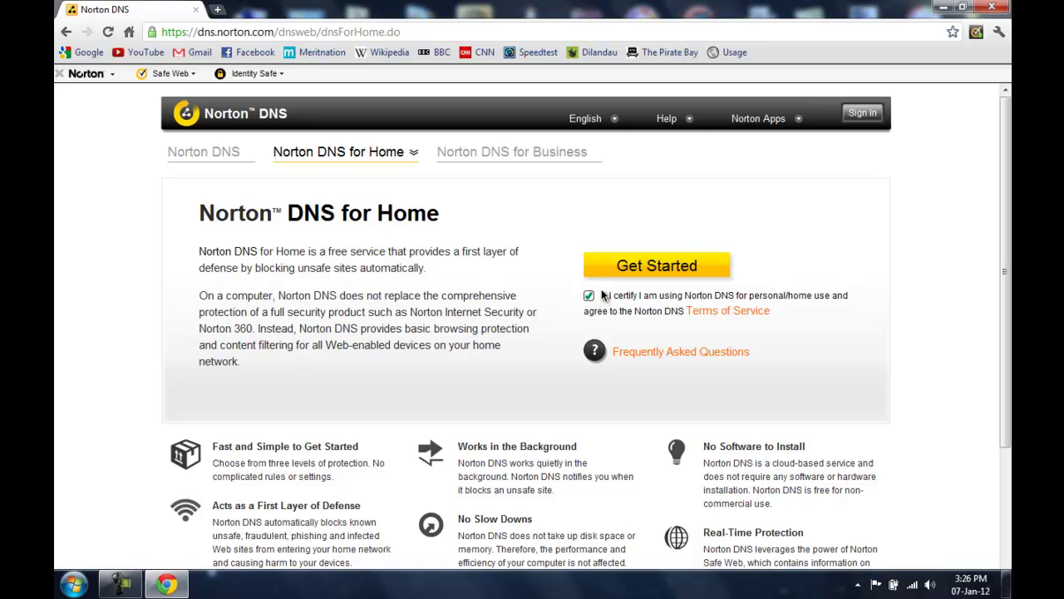
click(638, 266)
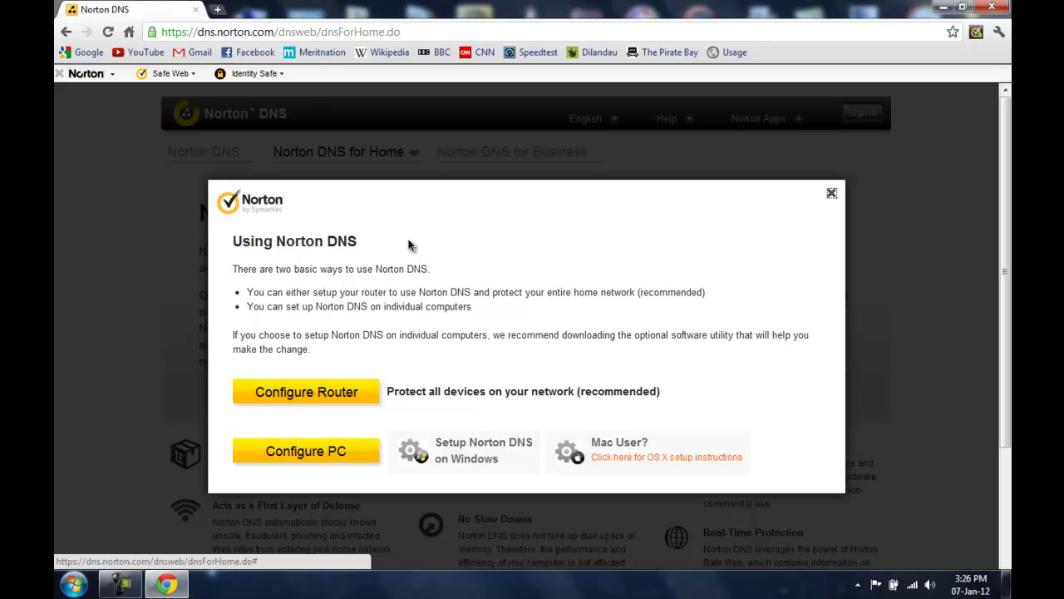
Open Norton's Configure Router instructions and select protection policy C (198.153.192.60 / 198.153.194.60).
click(282, 392)
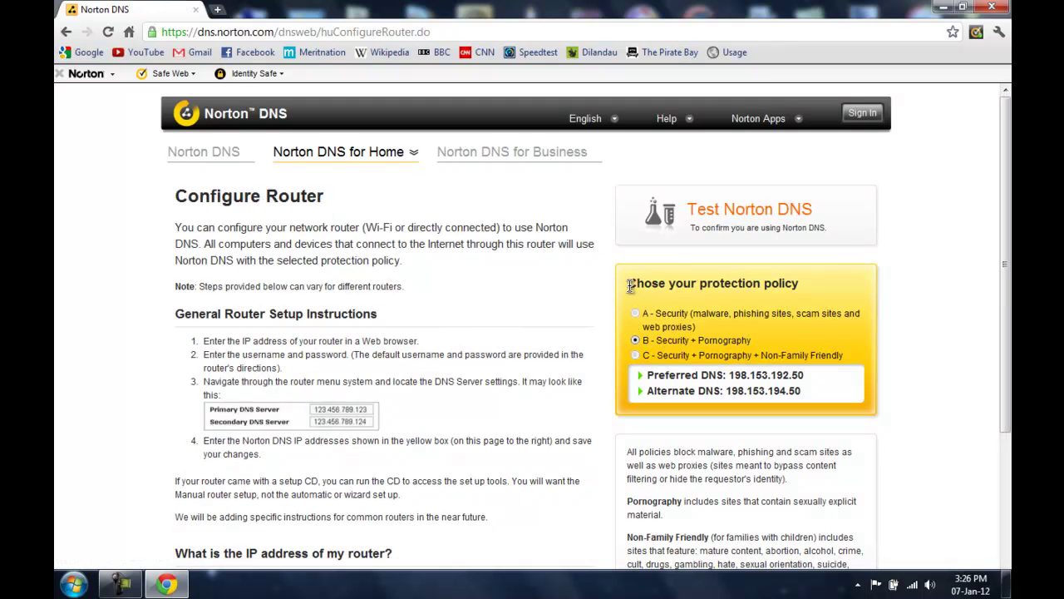
drag(628, 283, 798, 284)
click(823, 290)
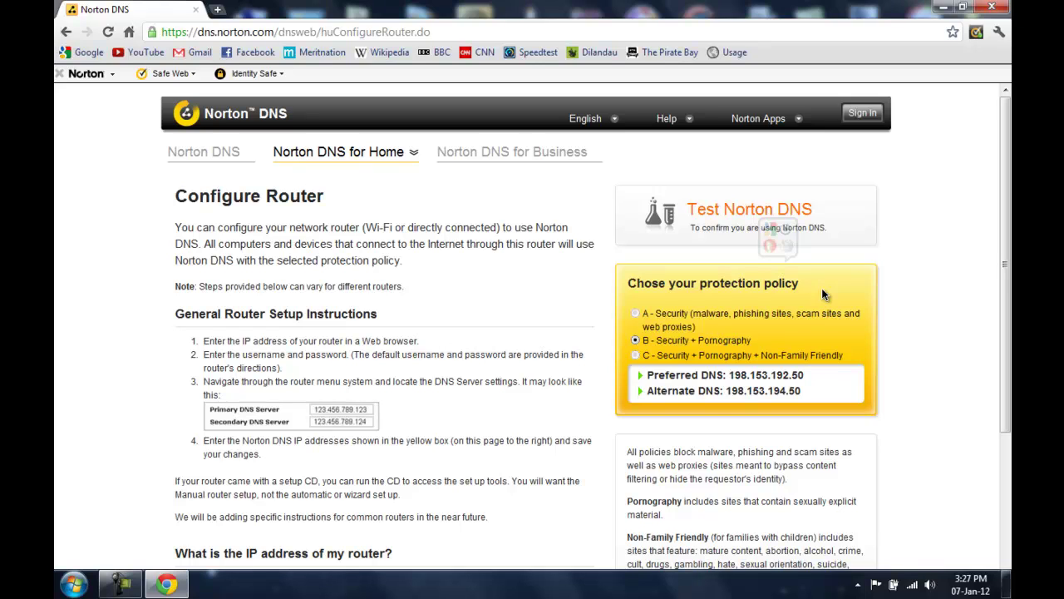
click(637, 357)
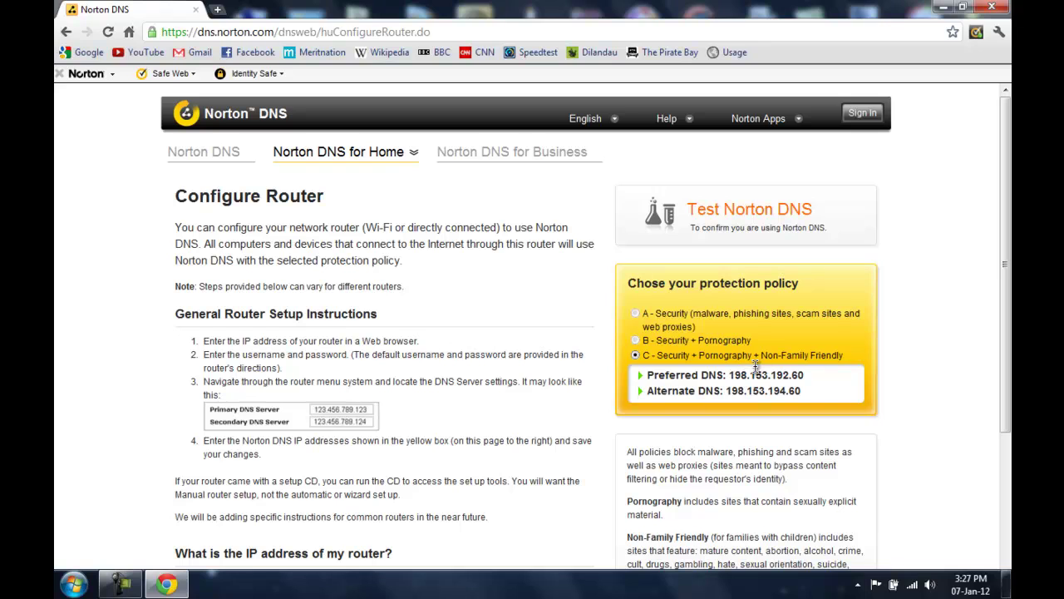
Log into the NETGEAR router at routerlogin.net in a new tab with the router's credentials.
click(217, 9)
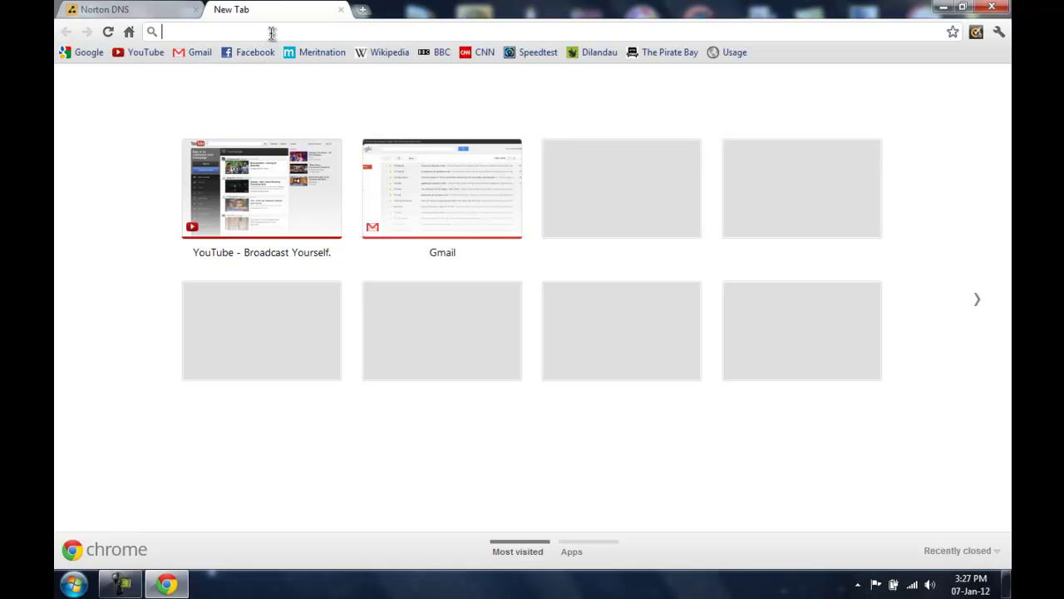
text(routerlogi)
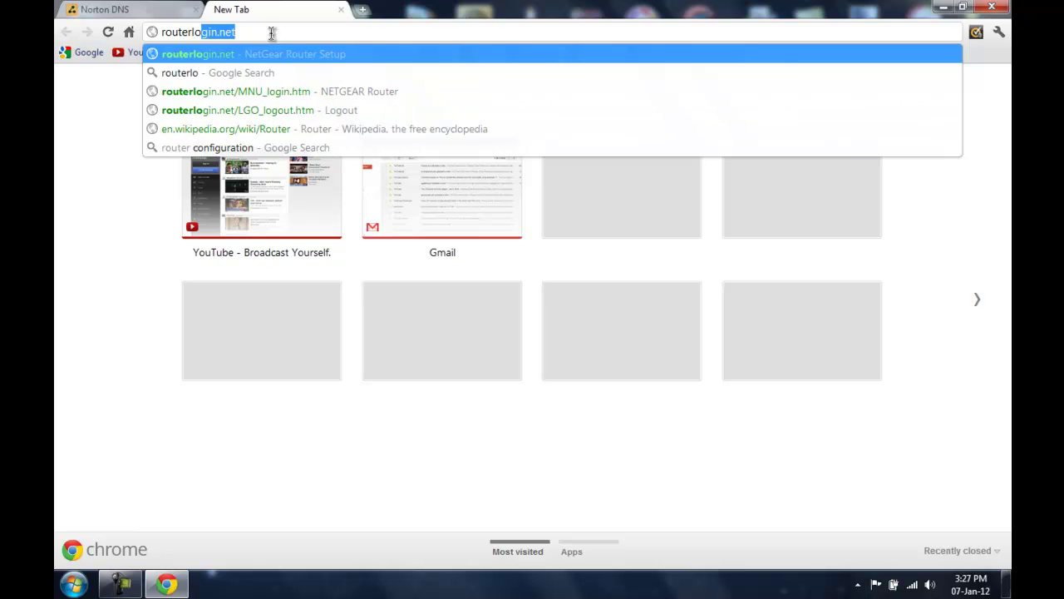
text(n.net)
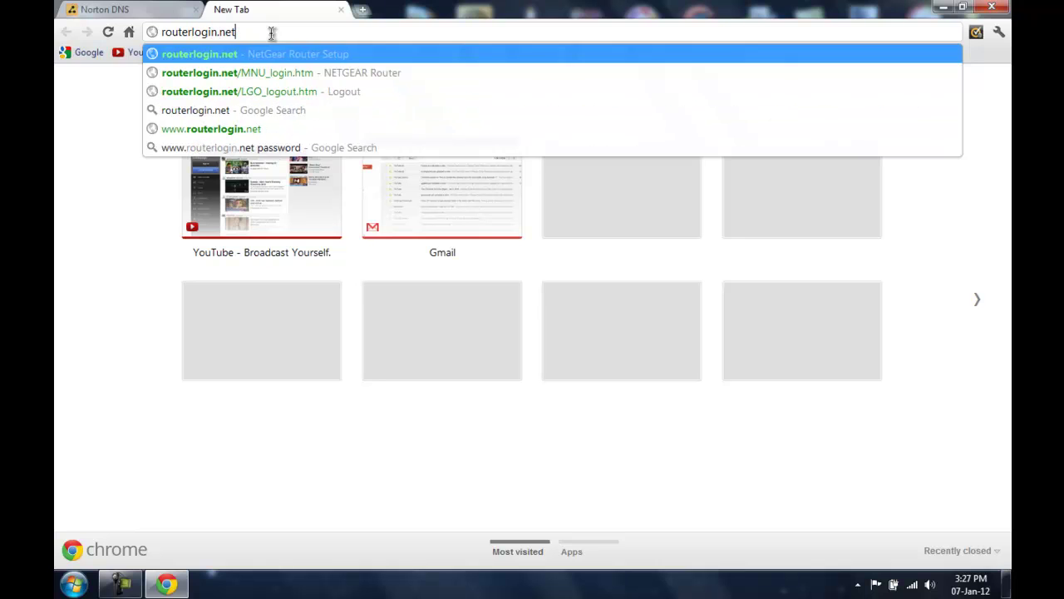
key(Return)
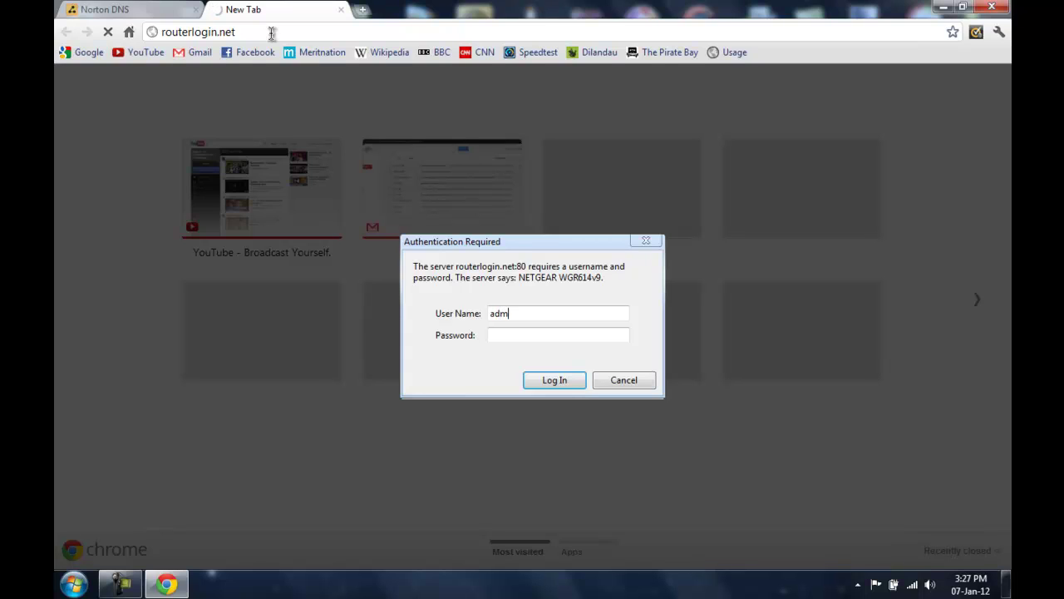
key(Return)
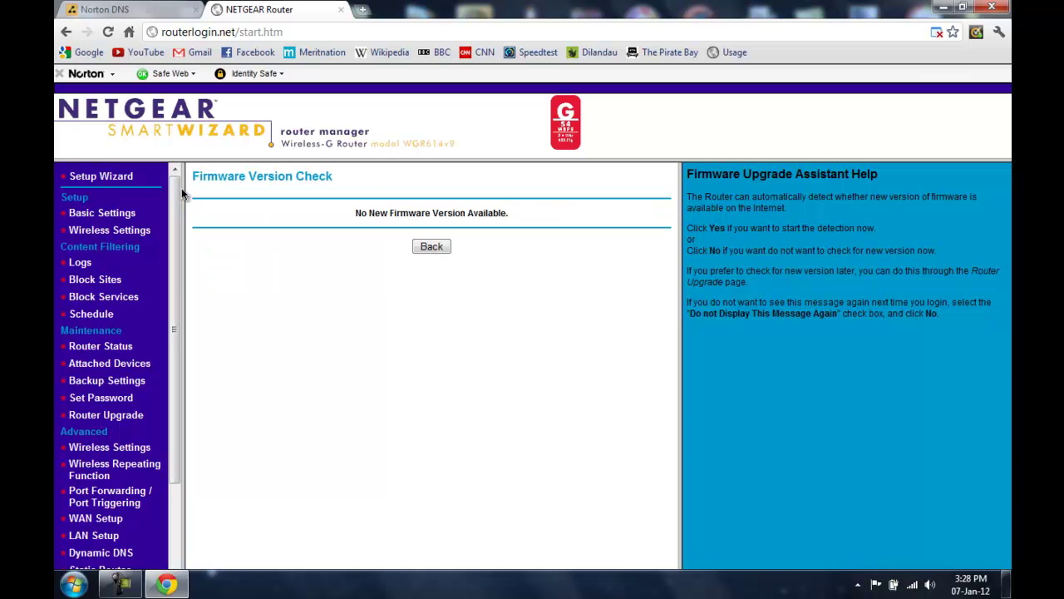
Open Basic Settings and scroll to the Domain Name Server (DNS) Address section.
click(96, 217)
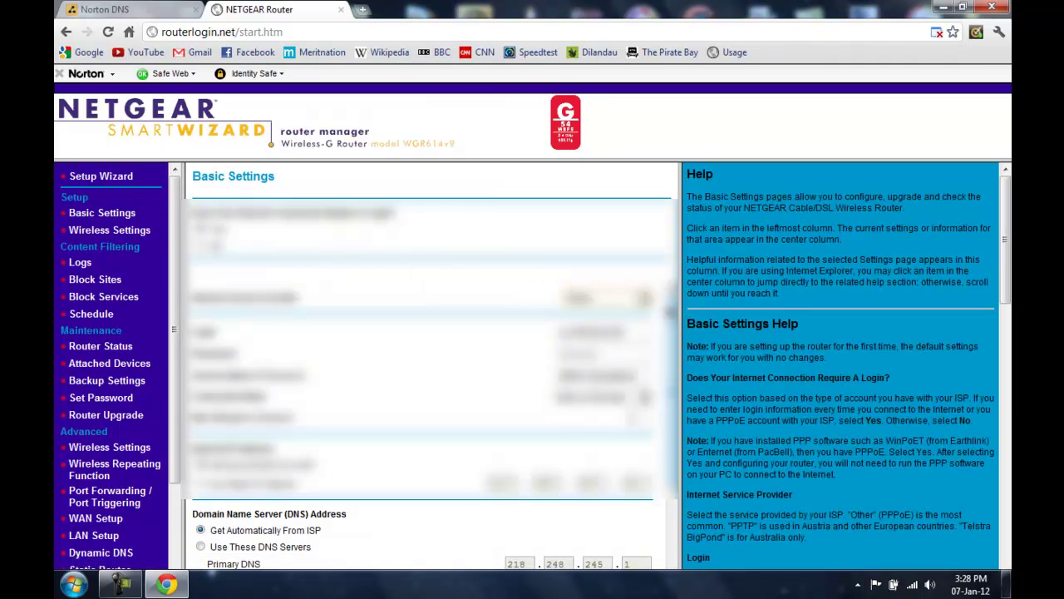
drag(670, 312, 666, 416)
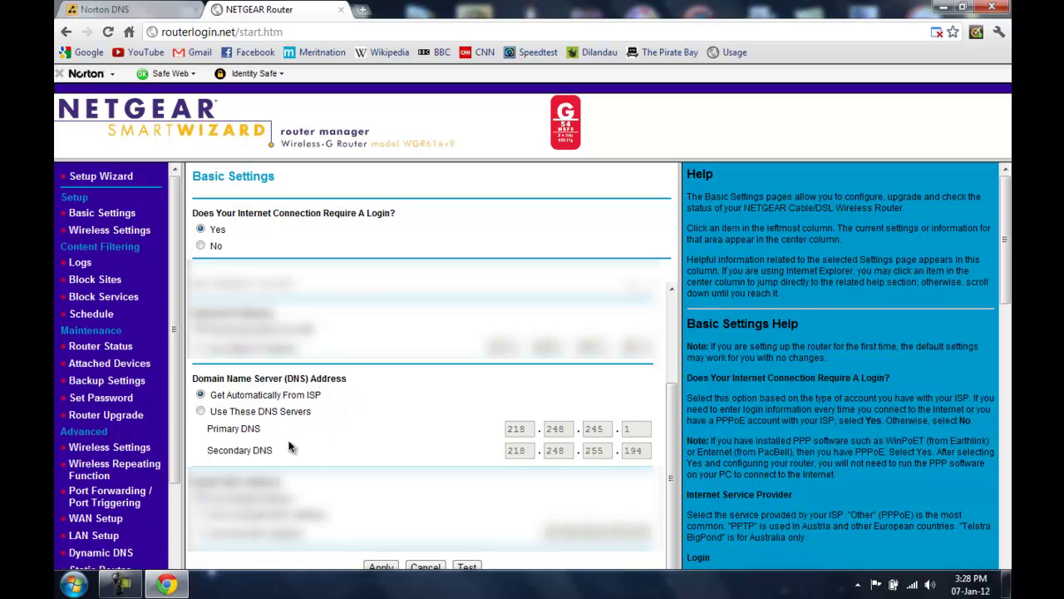
Switch DNS to manual entry and fill in Primary DNS 198.153.192.60.
click(201, 411)
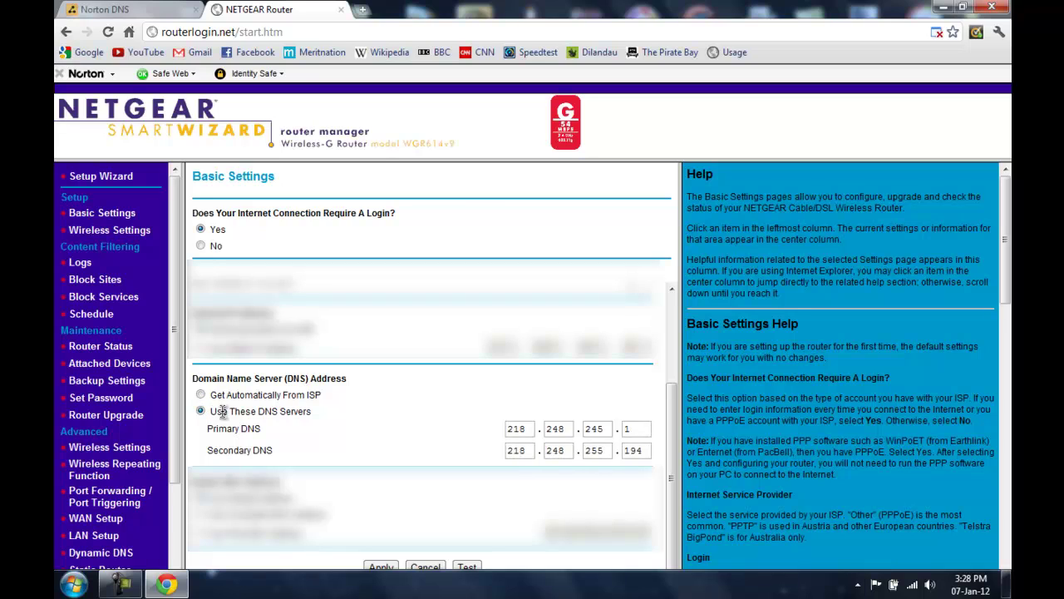
click(530, 428)
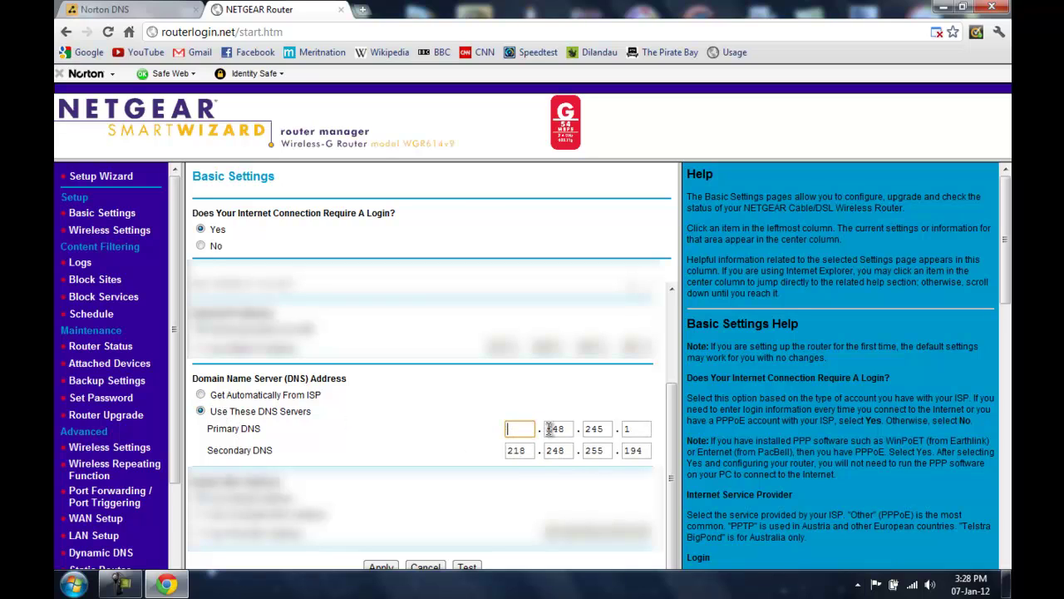
click(567, 428)
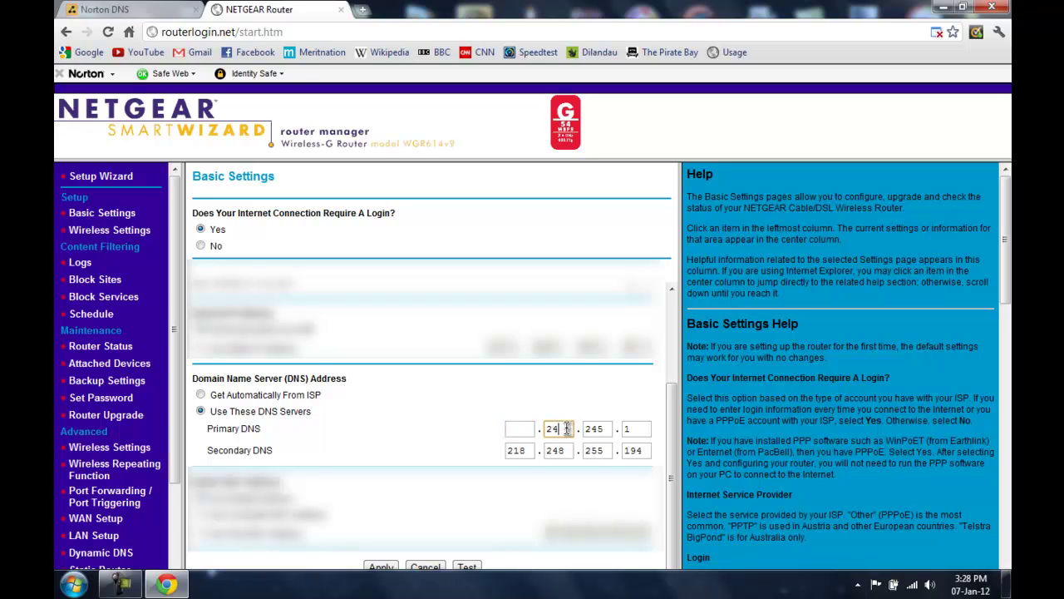
click(609, 430)
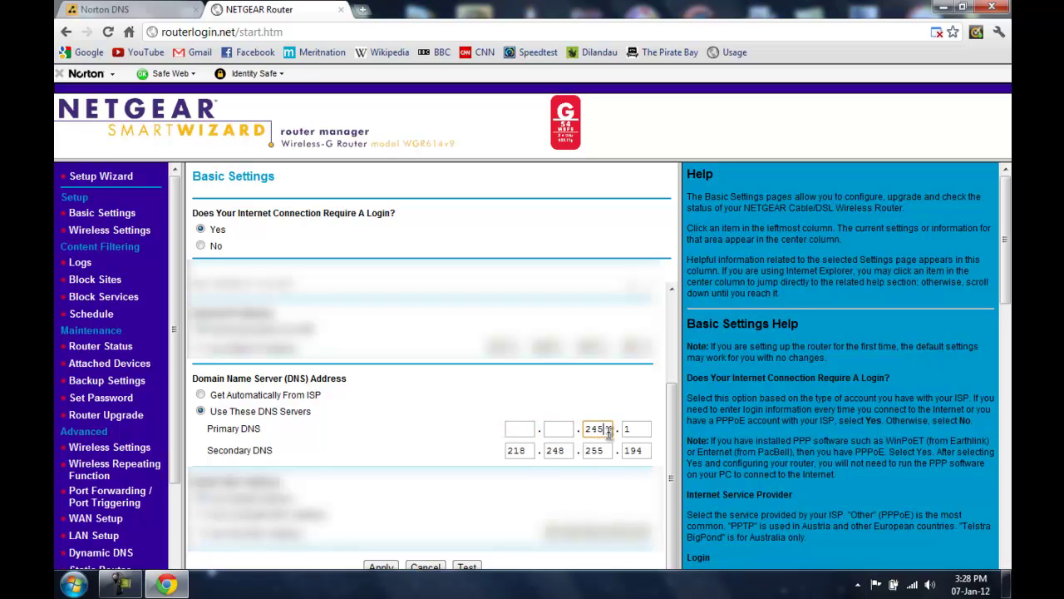
click(643, 432)
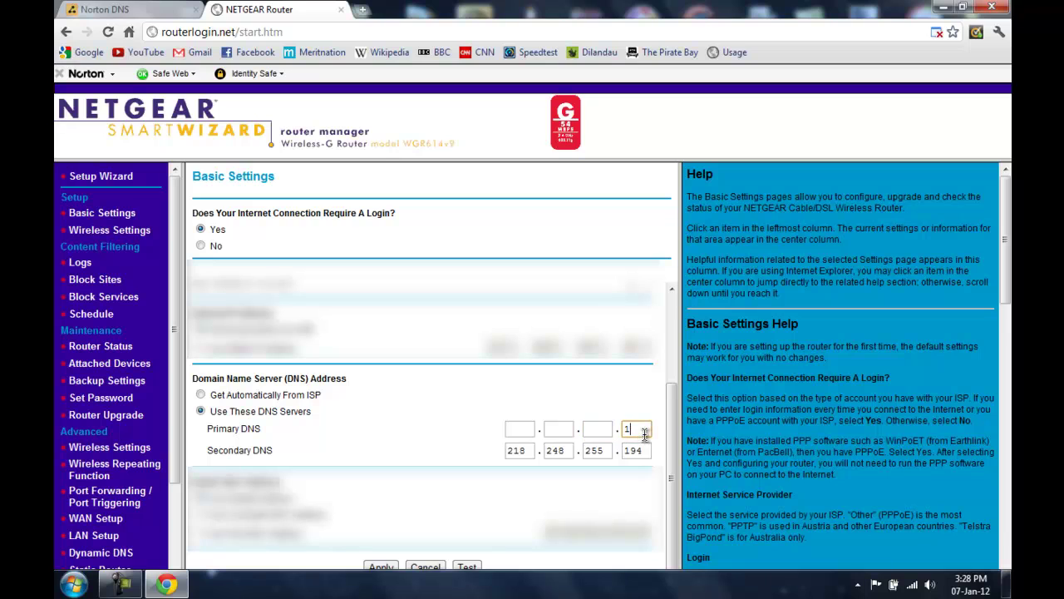
click(65, 8)
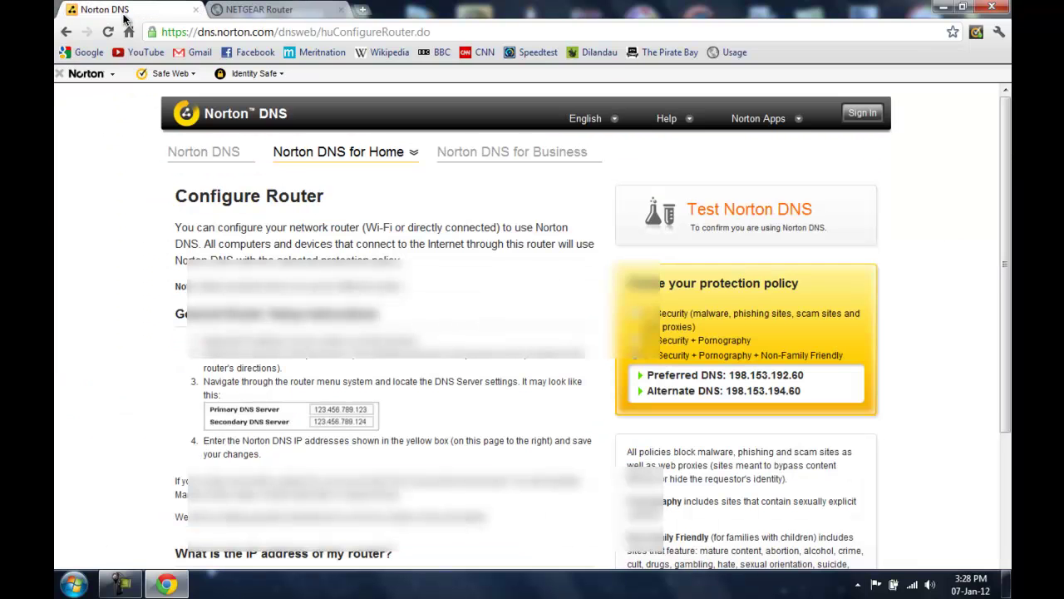
click(316, 6)
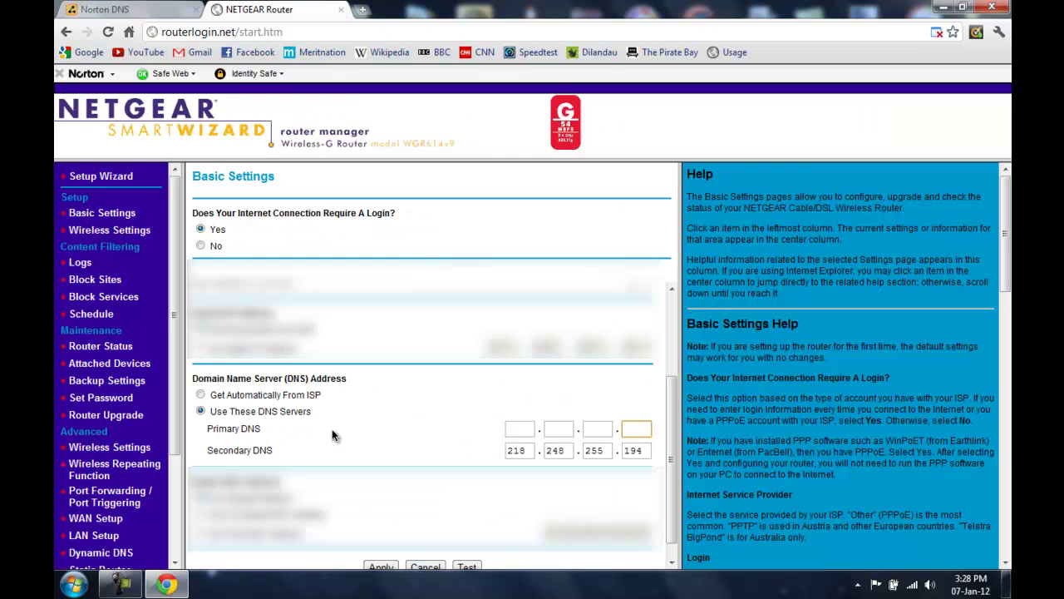
Enter Secondary DNS 198.153.194.60, cross-checking both addresses against Norton's Configure Router page.
drag(208, 429, 262, 428)
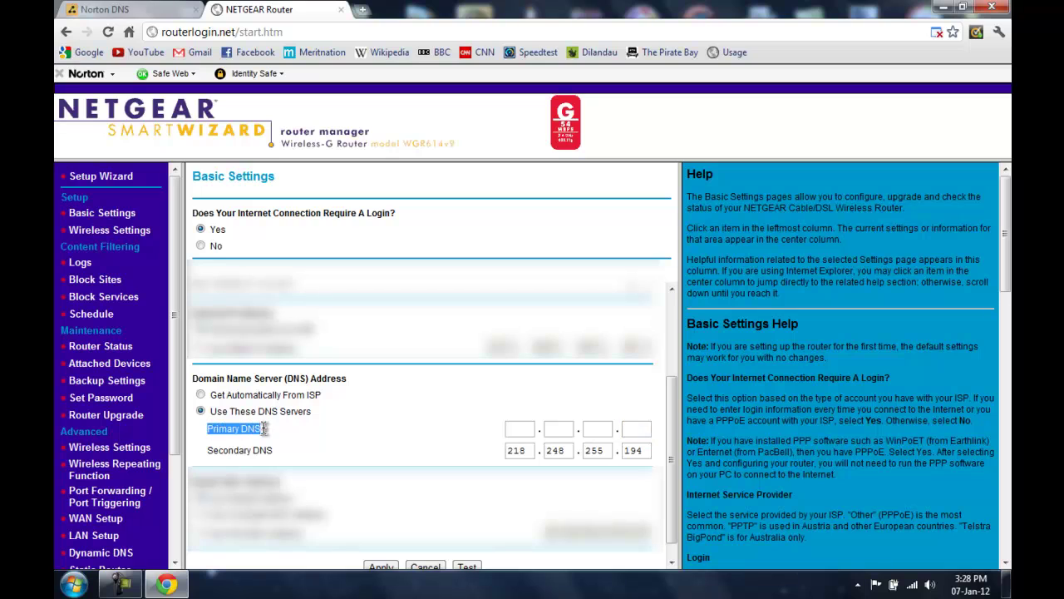
click(138, 10)
drag(648, 375, 718, 376)
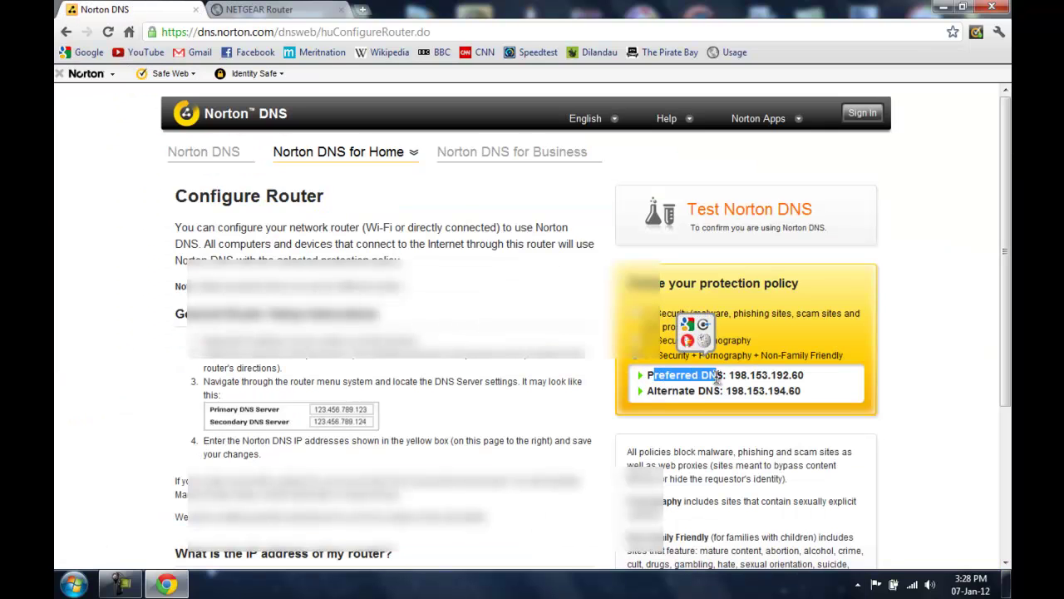
click(291, 9)
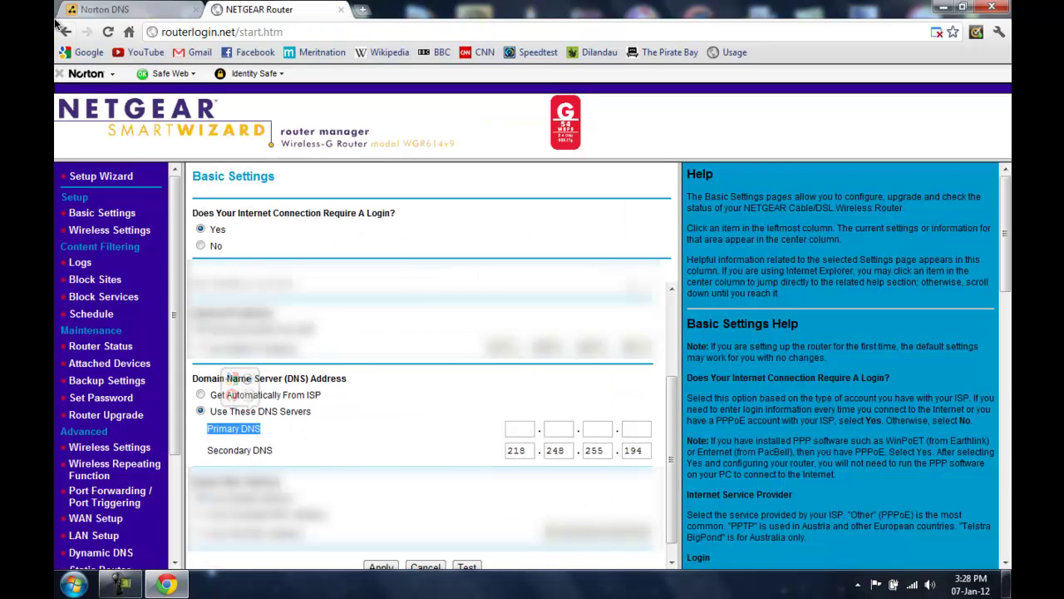
click(117, 10)
click(284, 11)
drag(208, 450, 274, 451)
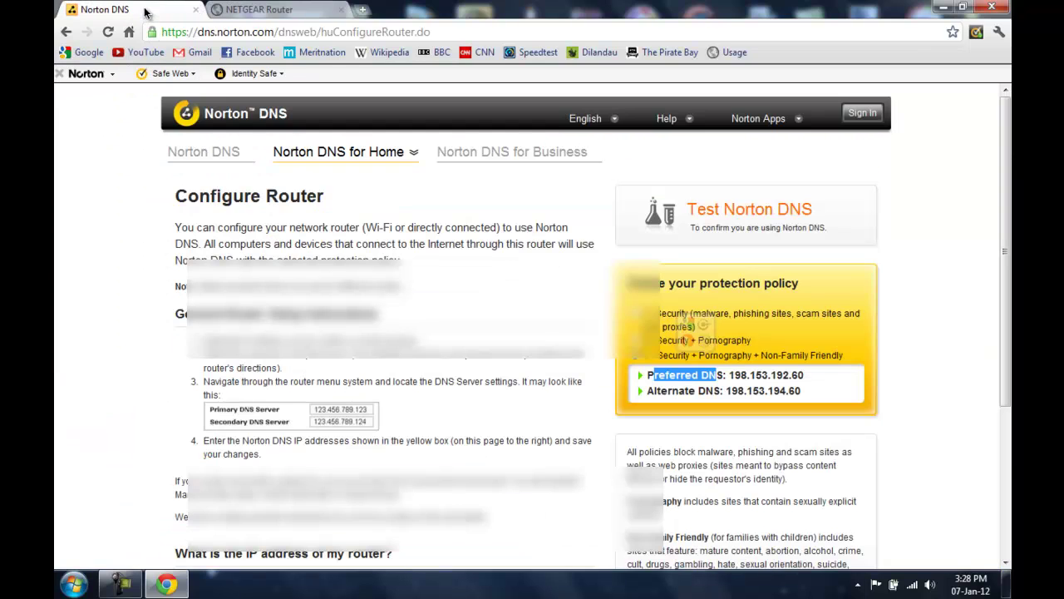
click(147, 10)
key(ctrl+Tab)
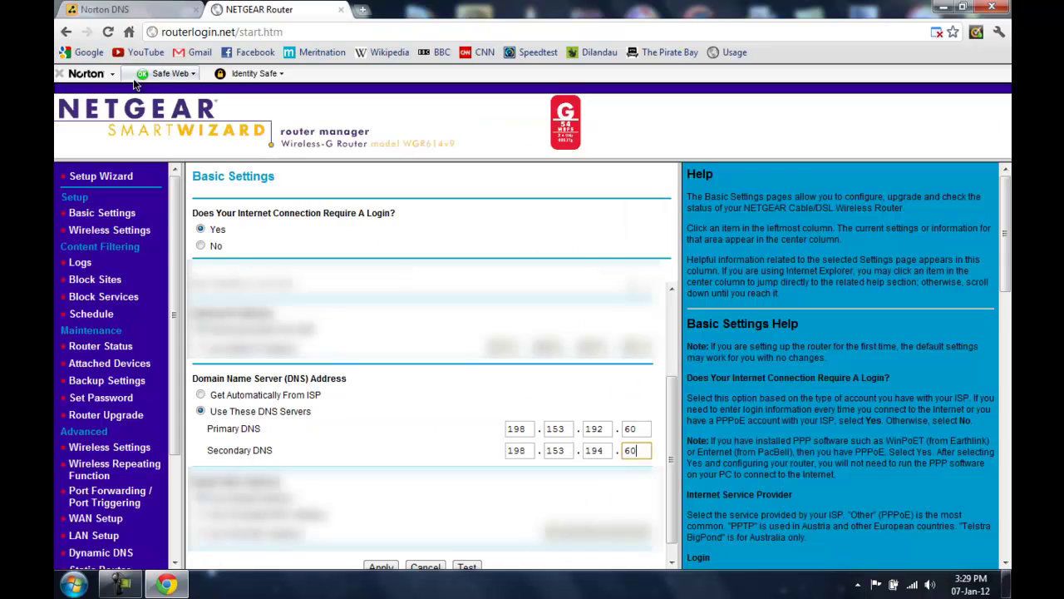
click(107, 11)
key(ctrl+Tab)
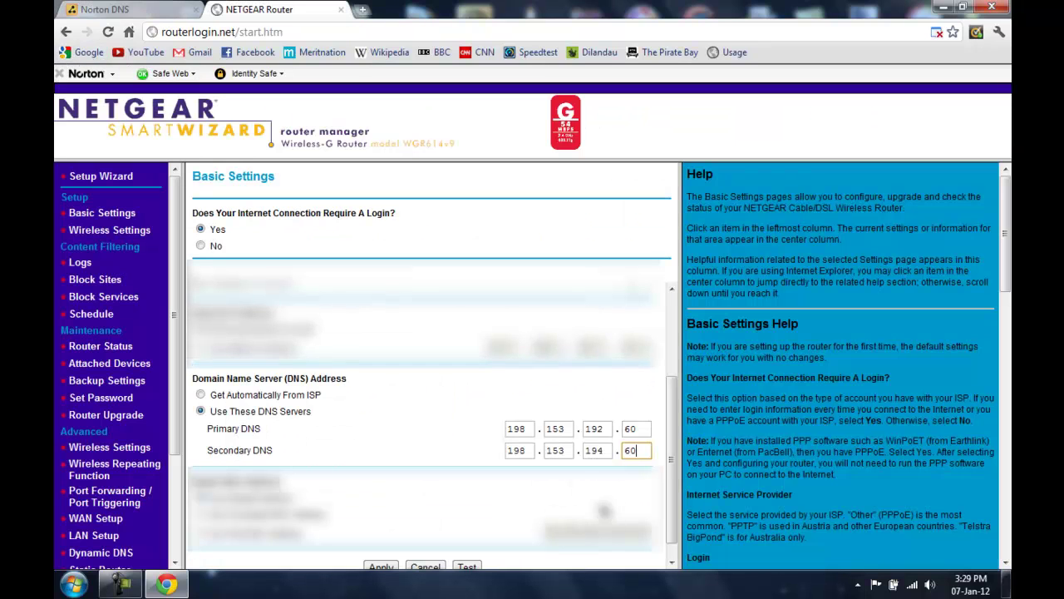
scroll(676, 437, down, 1)
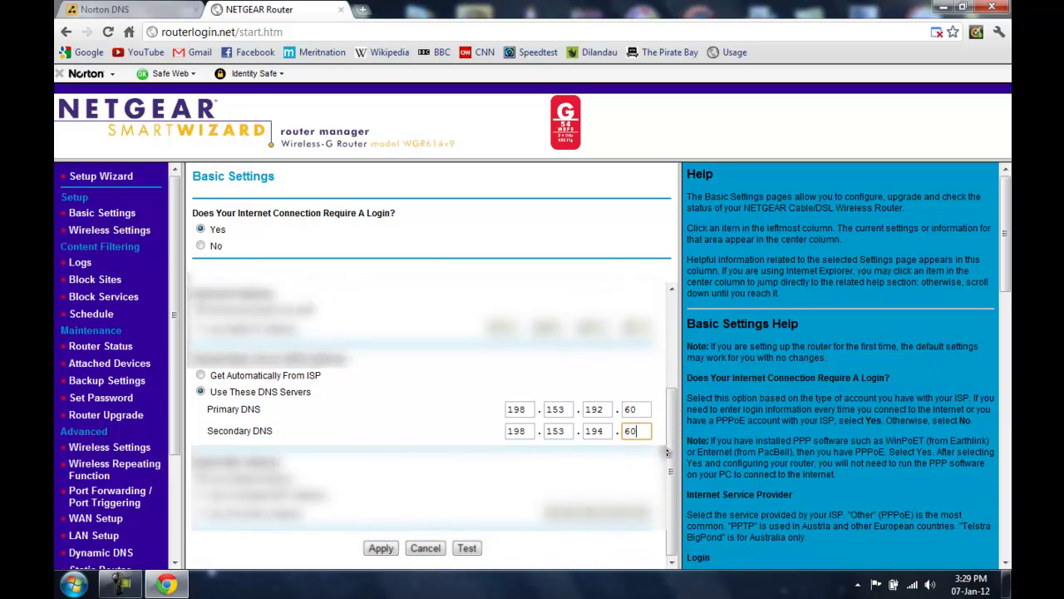
Apply the Norton DNS settings to the router and let the update finish.
click(397, 549)
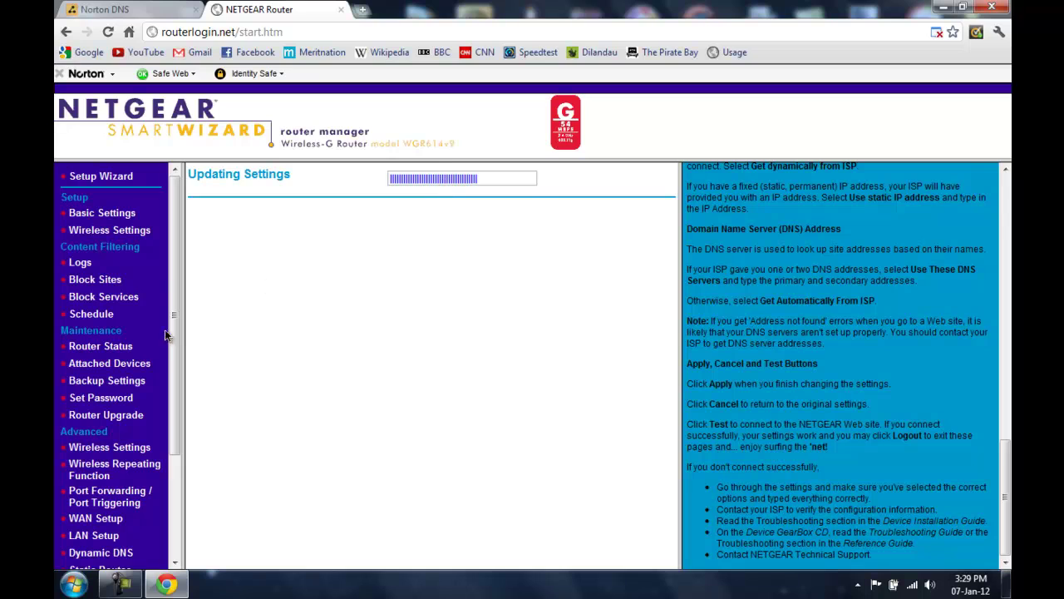
scroll(167, 333, down, 3)
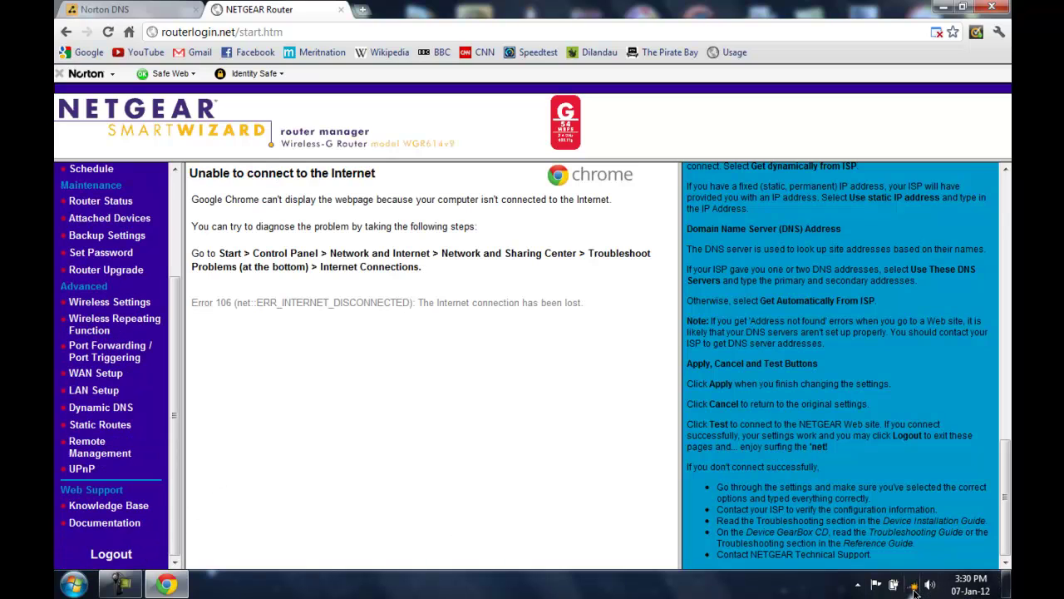
Close Chrome and reconnect the PC to the wireless network.
mouse_move(915, 590)
key(alt+F4)
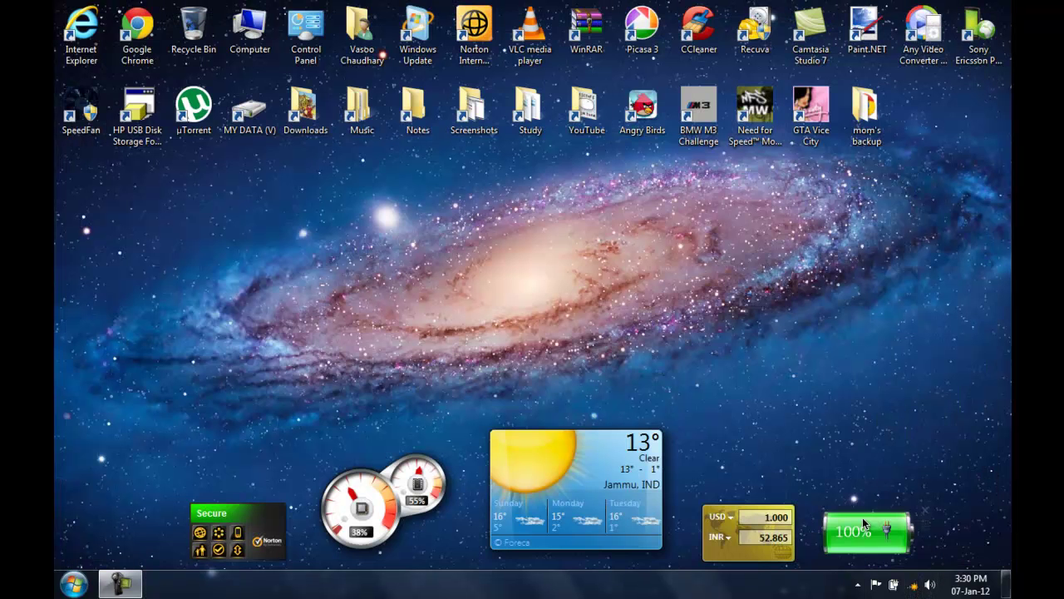
click(914, 586)
click(907, 367)
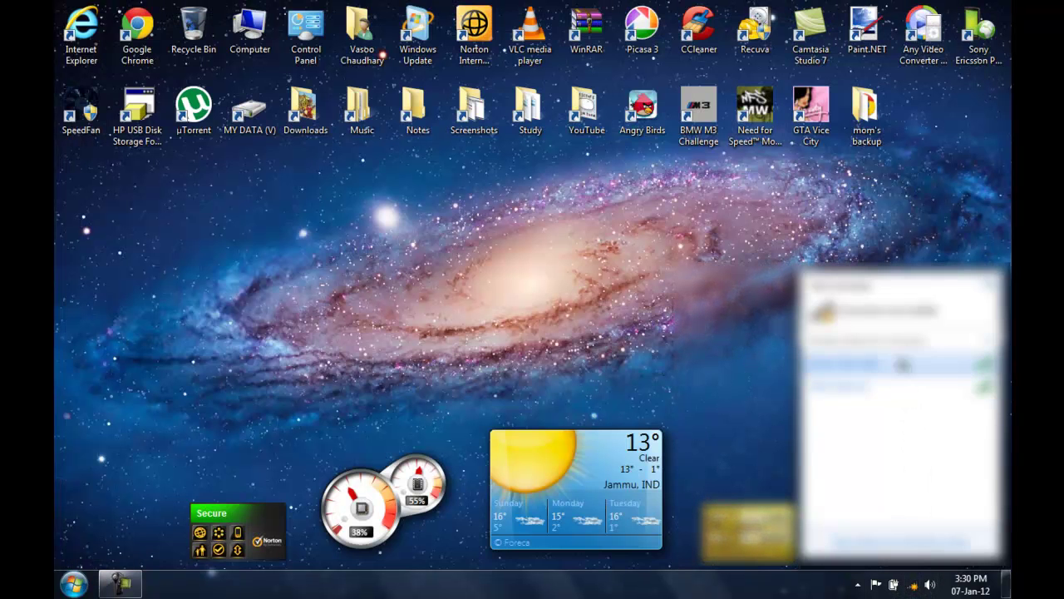
click(969, 409)
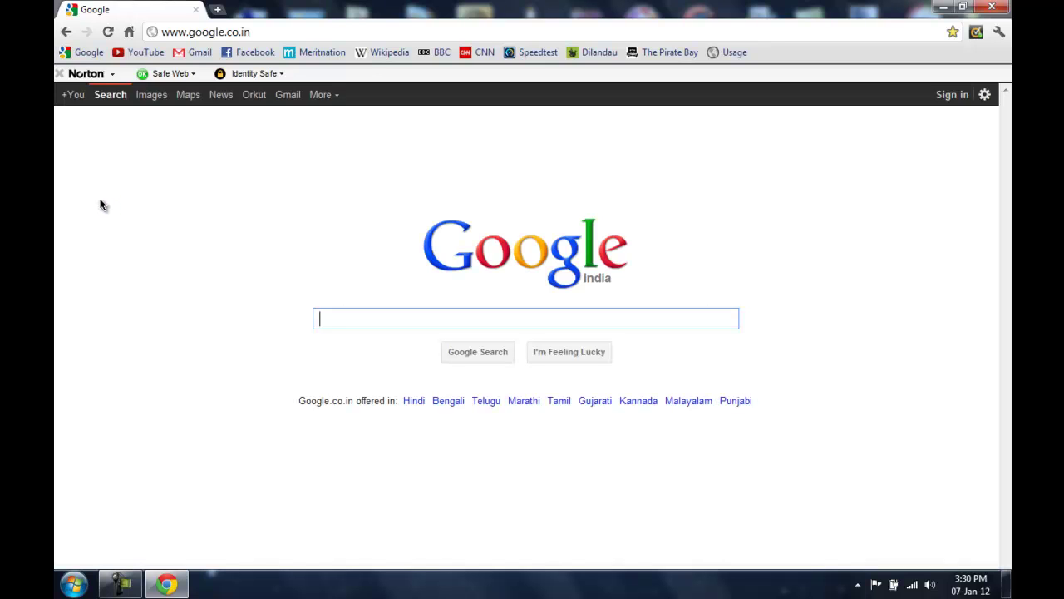
key(alt+F4)
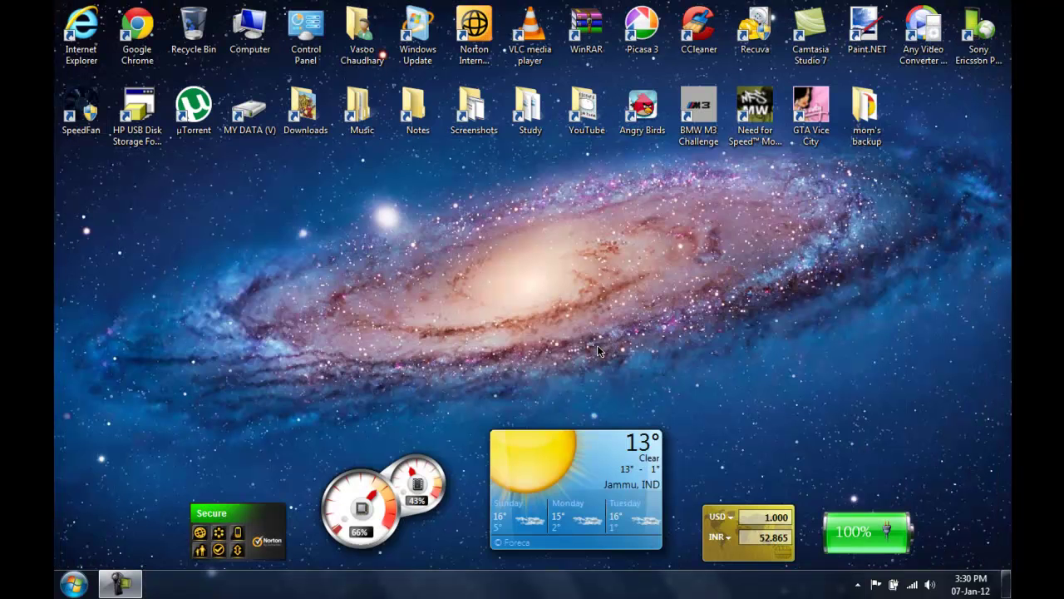